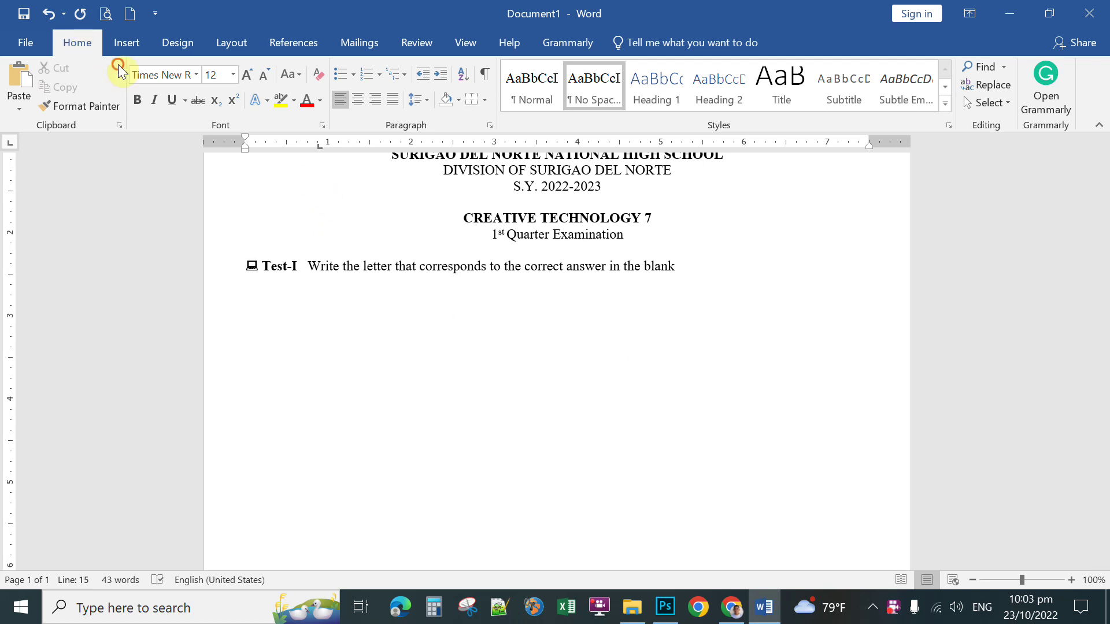
Define a new number format that replaces the old underscores with five underscores before '1.'.
click(378, 74)
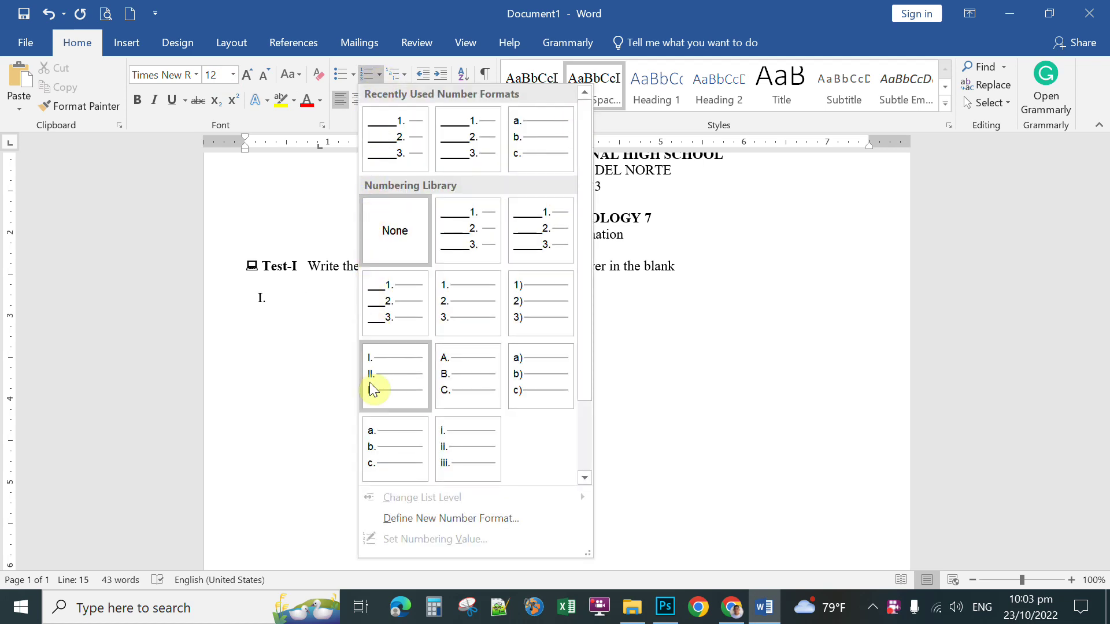
click(427, 517)
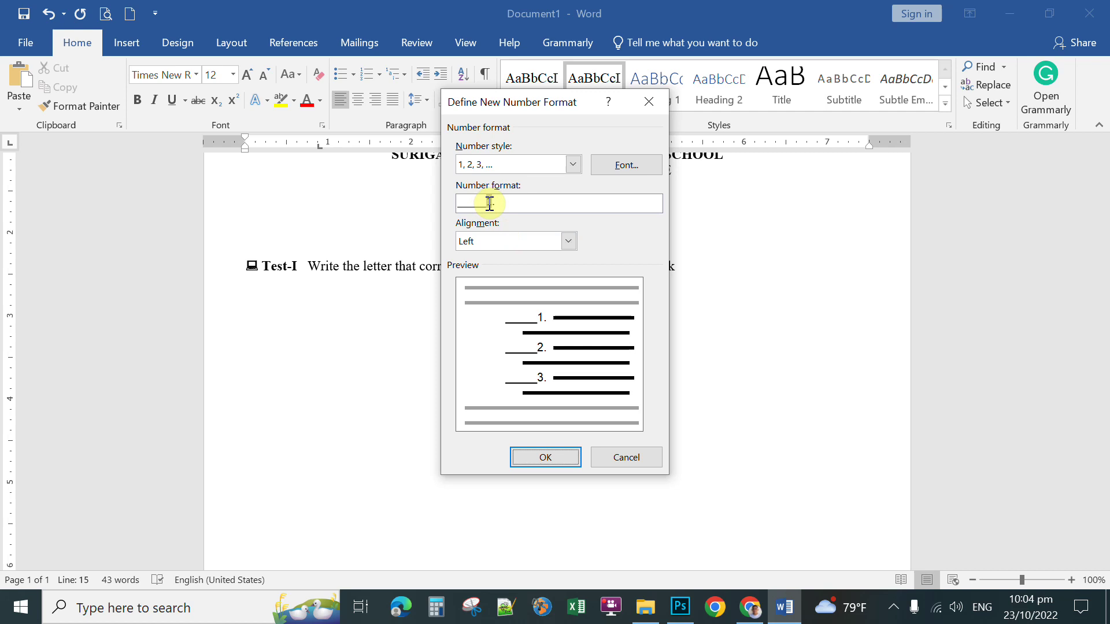
drag(486, 204, 454, 207)
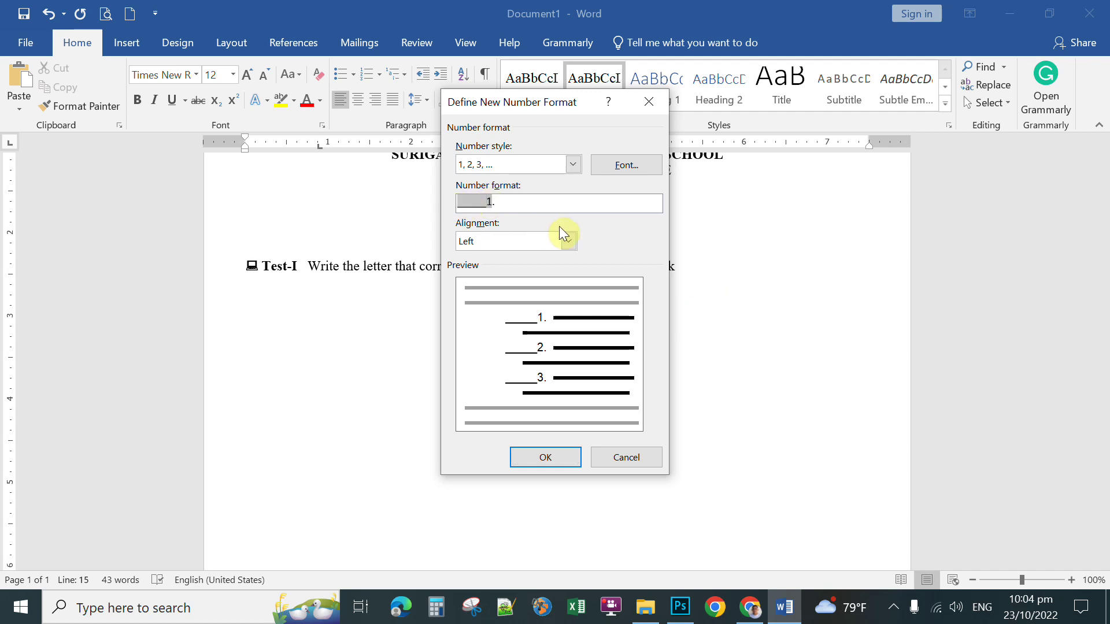
key(BackSpace)
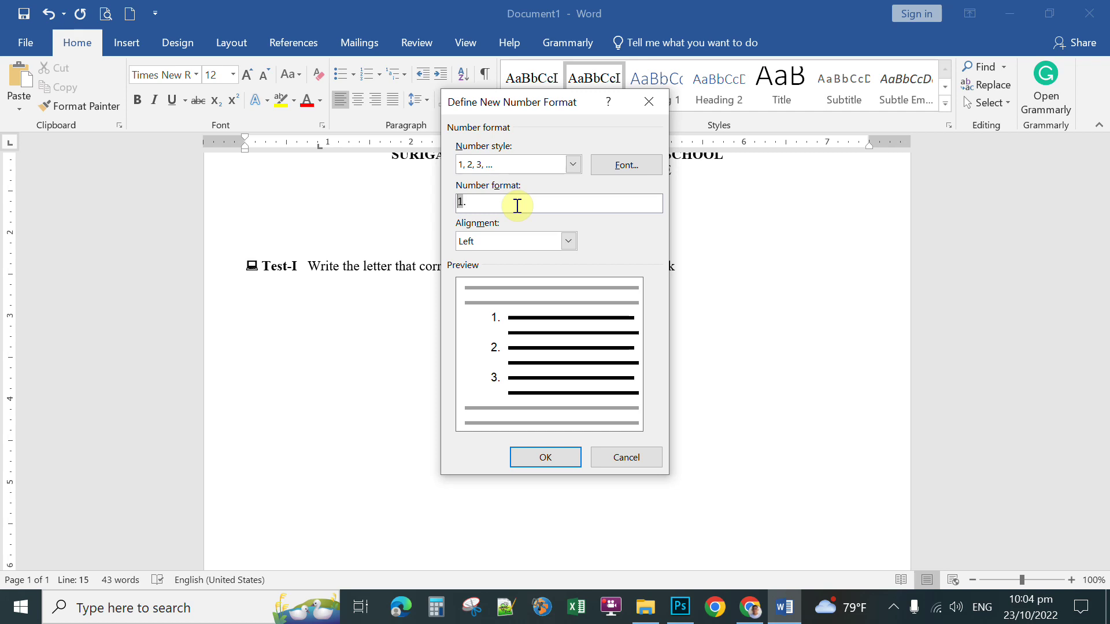
text(___)
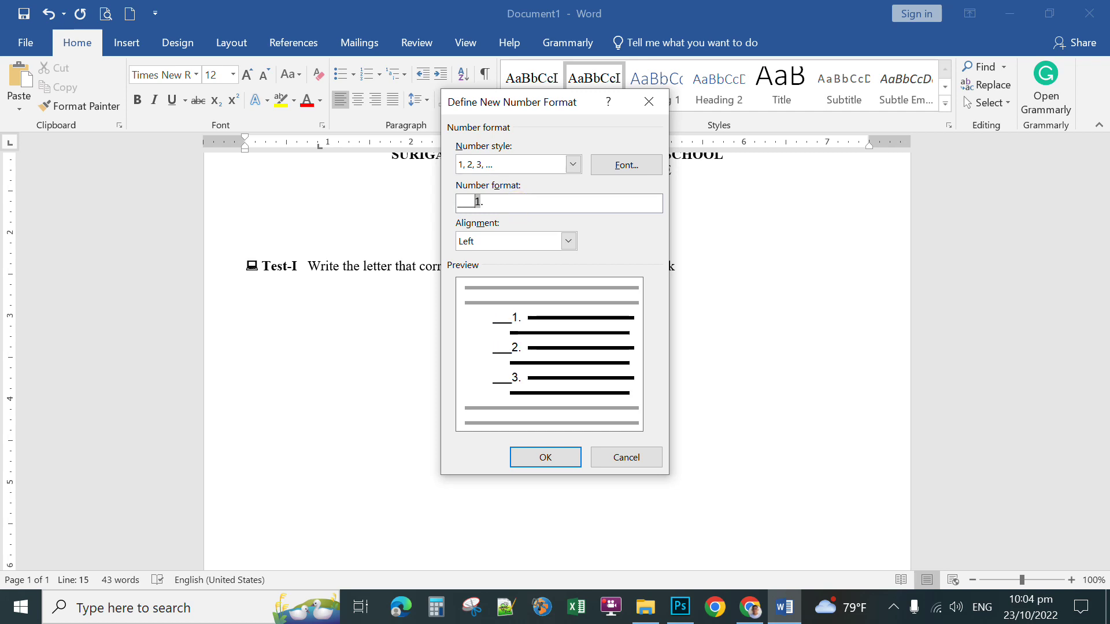
text(__)
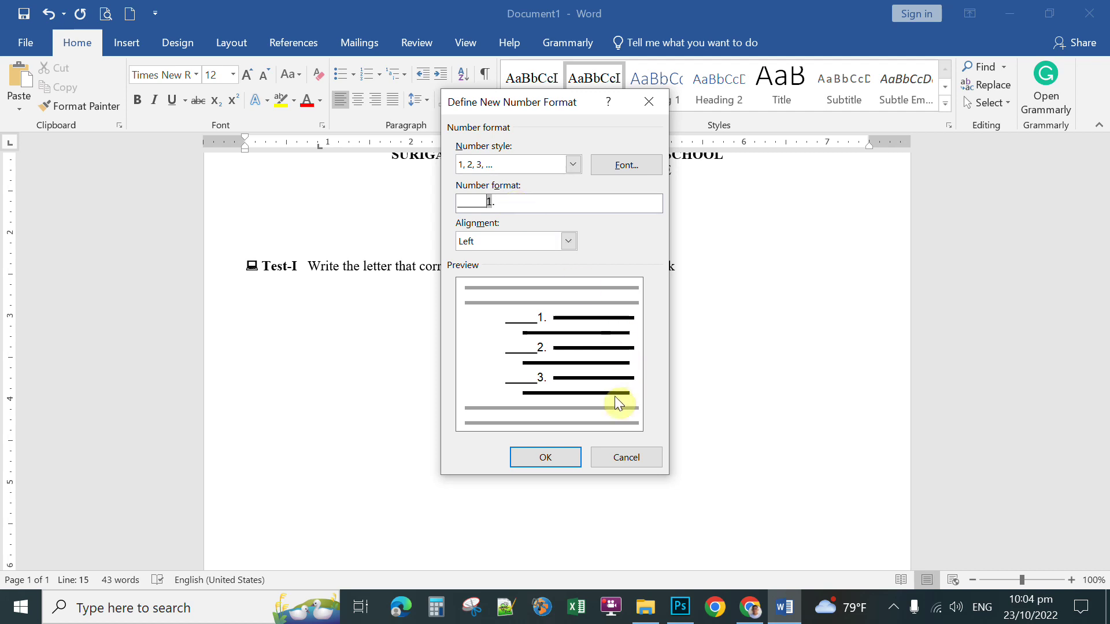
Apply the '_____1.' format, type 'Question #1', and add an unnumbered empty line beneath it.
click(545, 458)
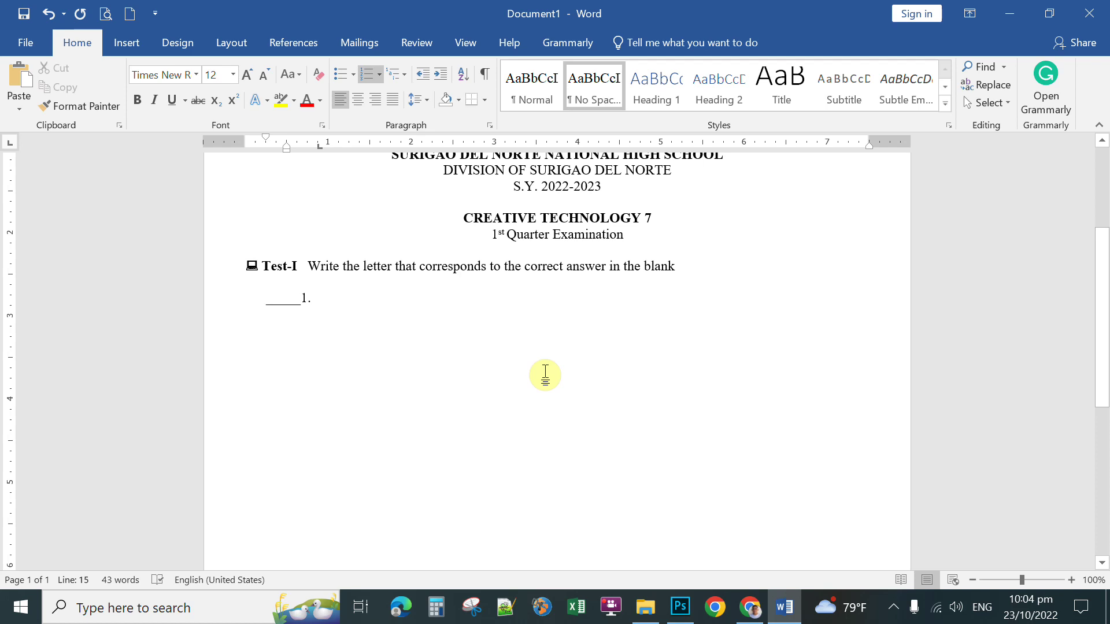
text(Quest)
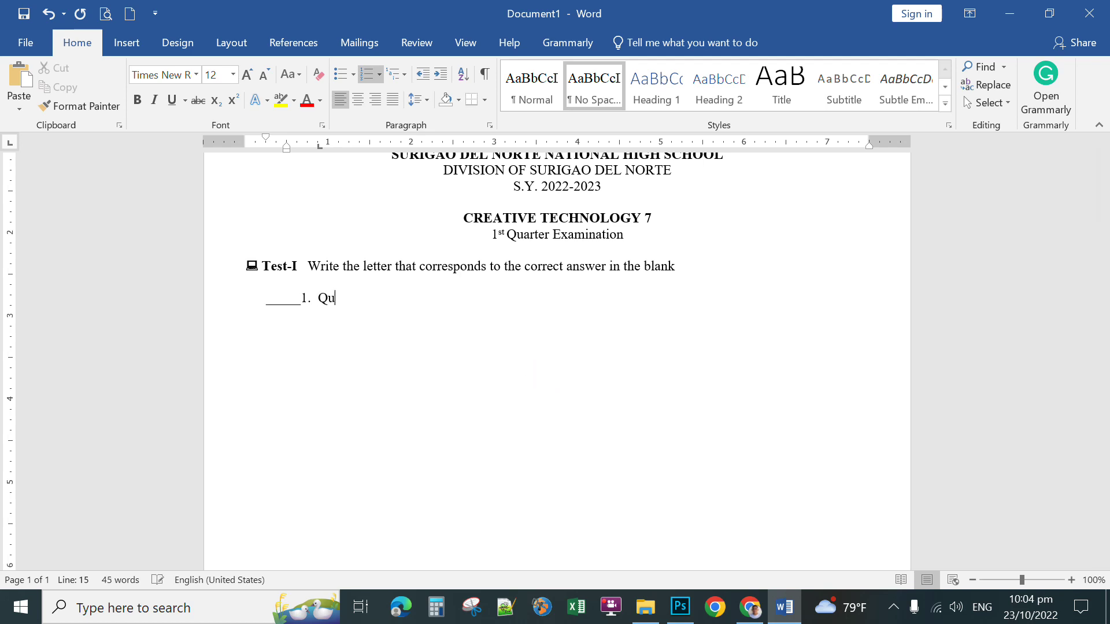
text(ion #1)
key(Return)
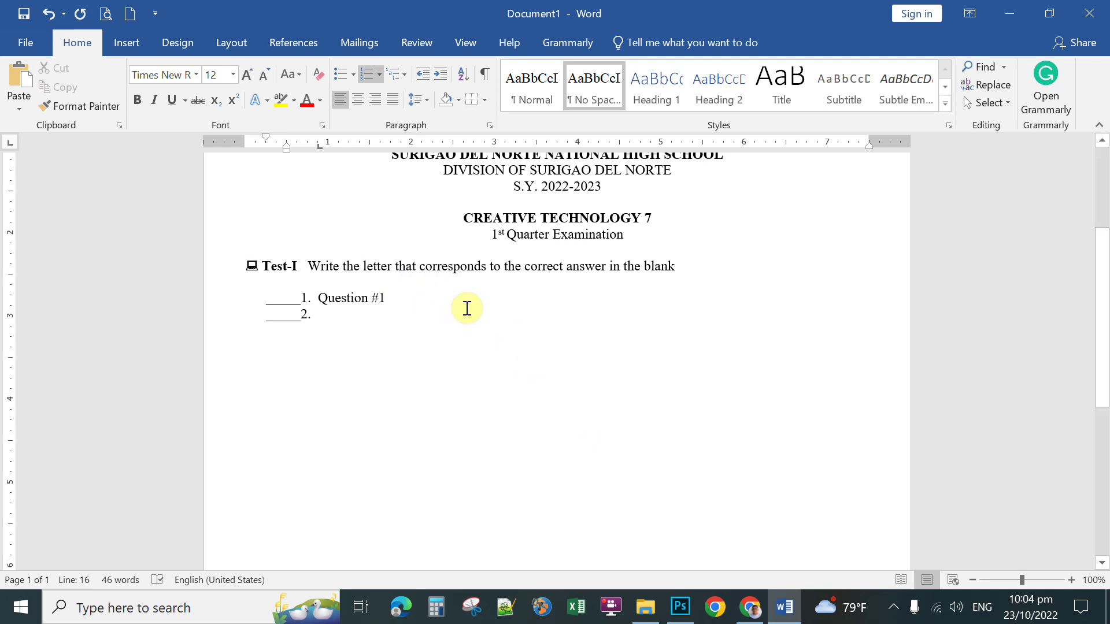
key(Return)
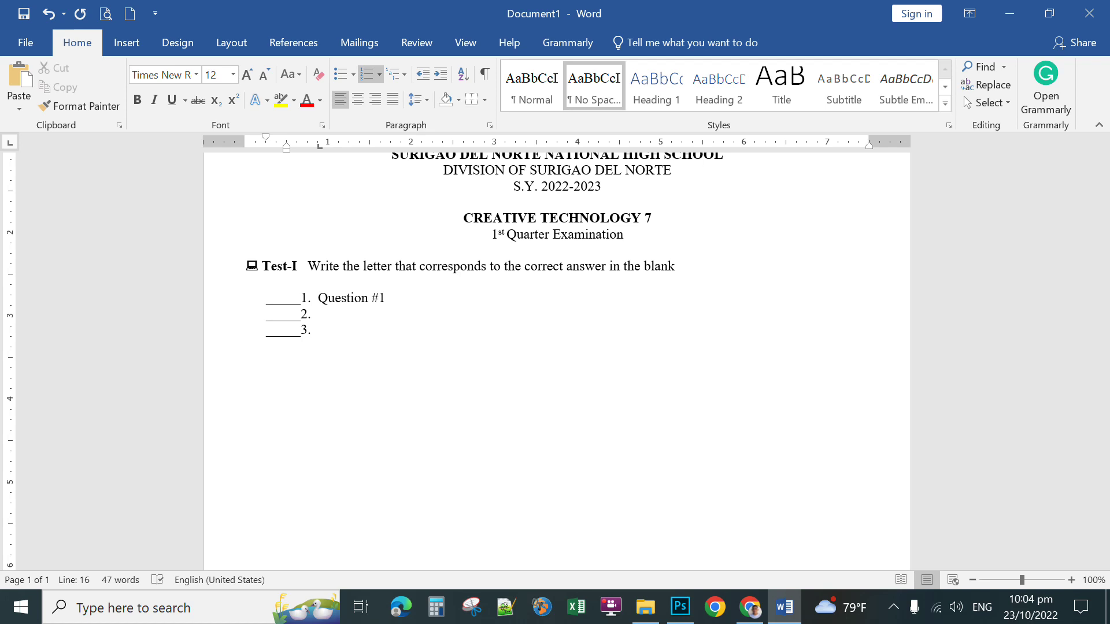
key(BackSpace)
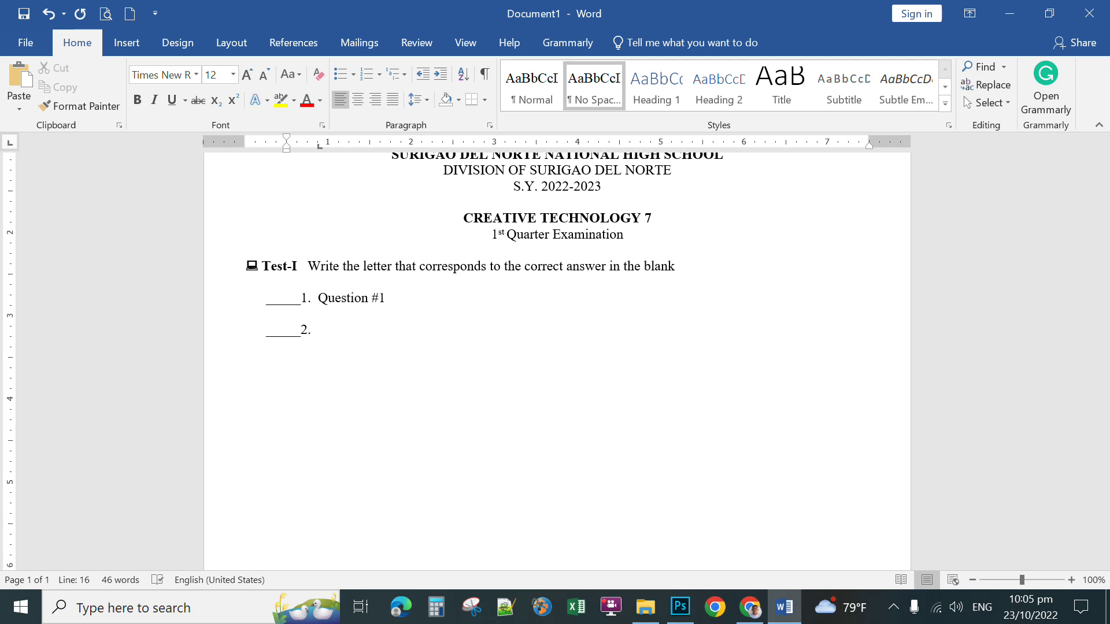
Type the tab-separated choices 'a.', 'b.', 'c.', 'd.' on the line below Question #1.
text(a.)
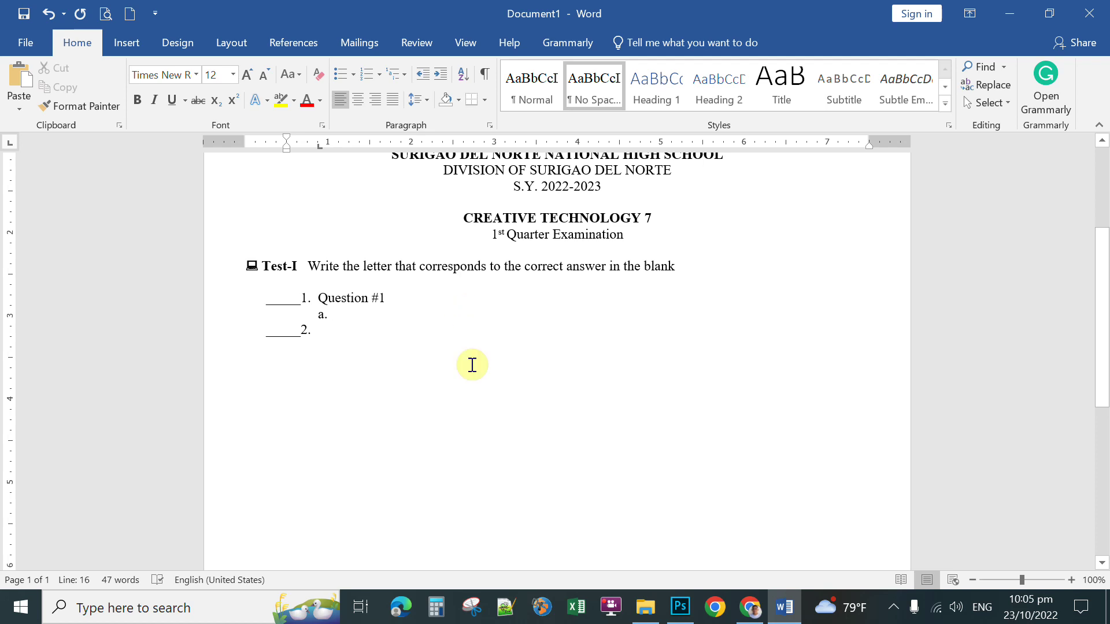
key(Tab)
key(Tab)
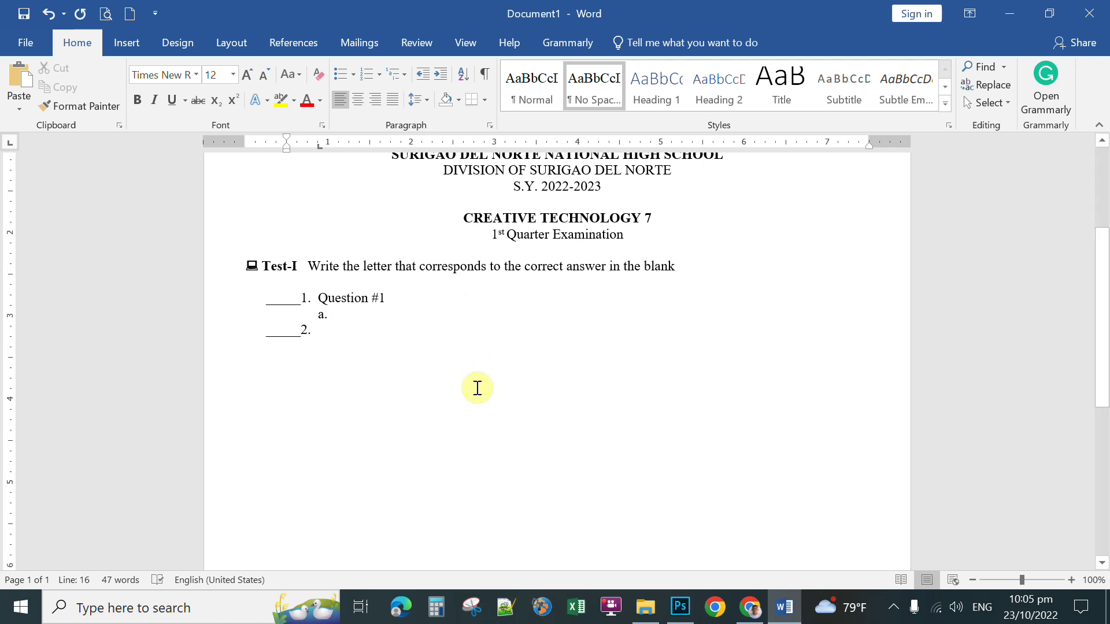
text(b.)
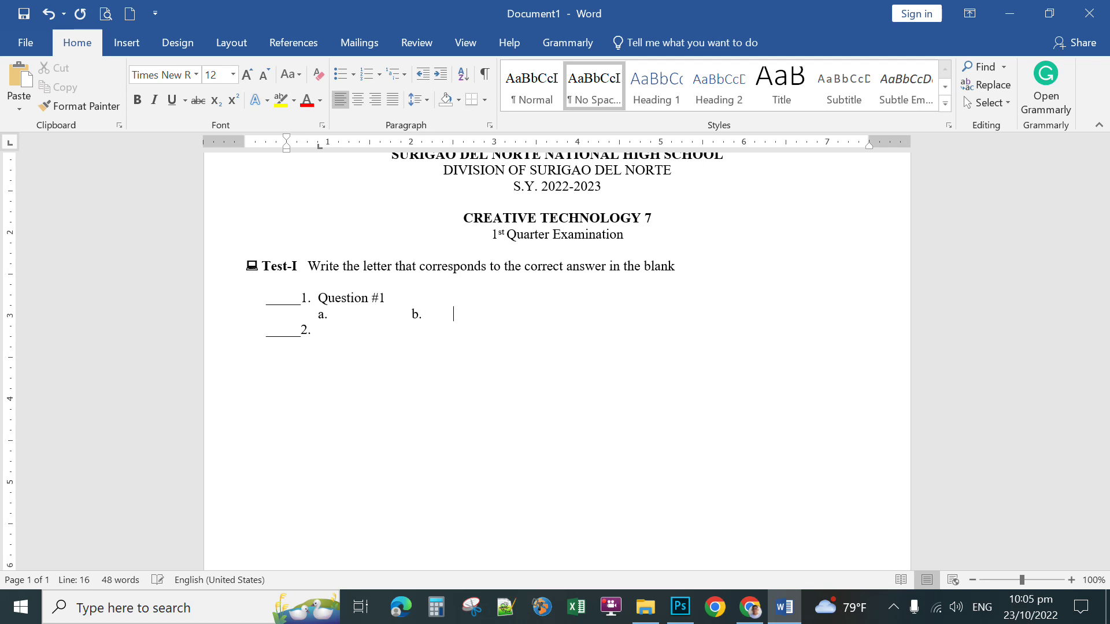
key(Tab)
text(c.)
key(Tab)
text(d.)
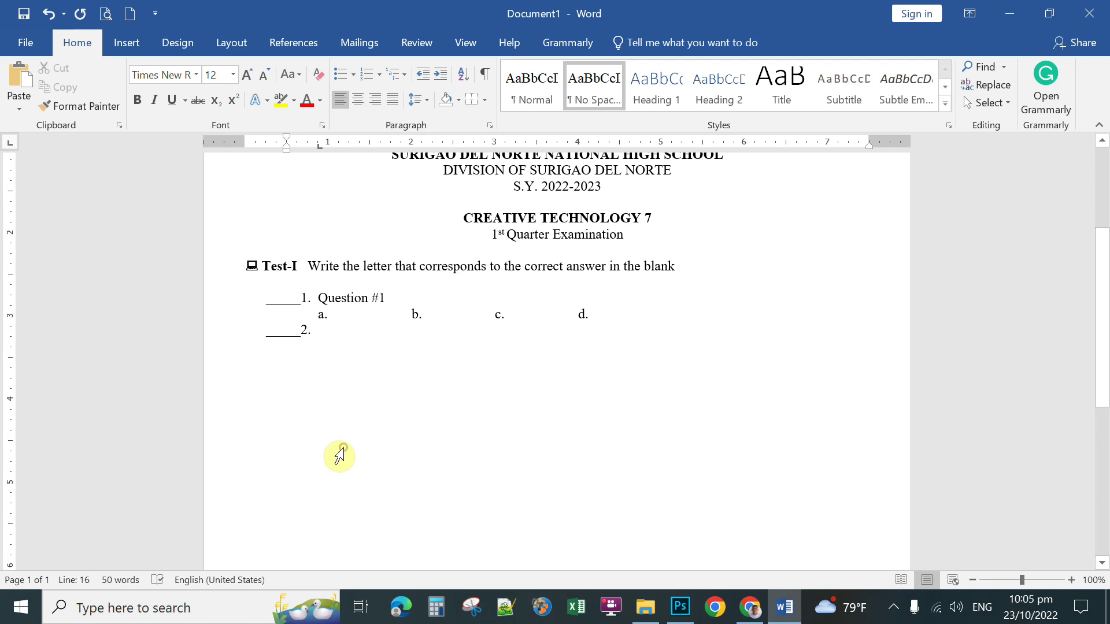
Copy the Question #1 line with its a.–d. choices, then delete the empty '_____2.' item.
drag(224, 306, 223, 321)
key(ctrl+c)
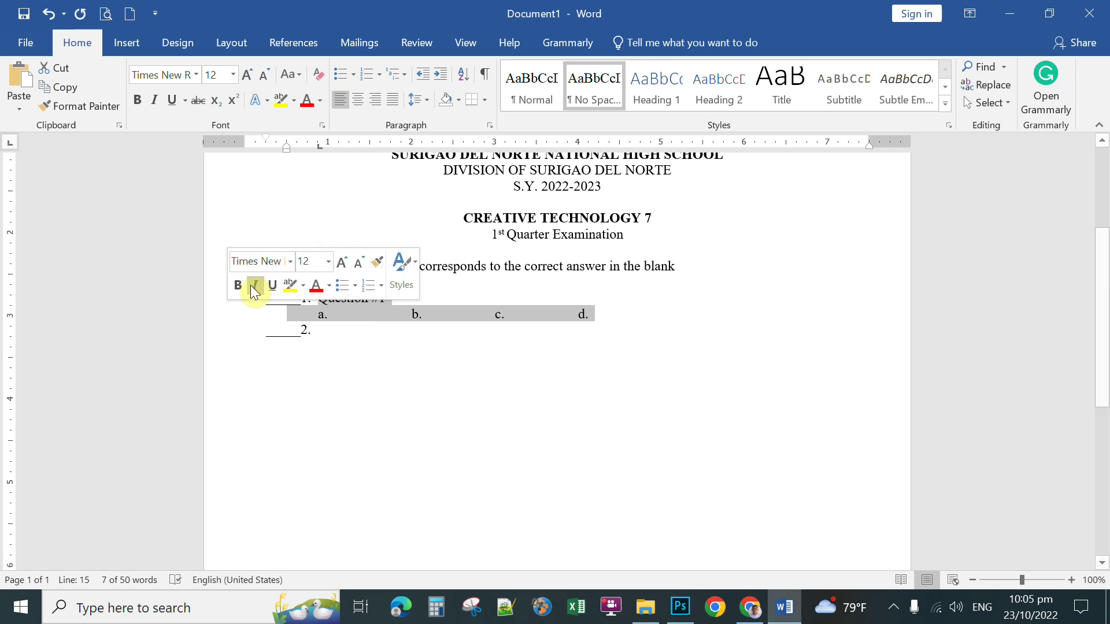
click(69, 106)
click(321, 329)
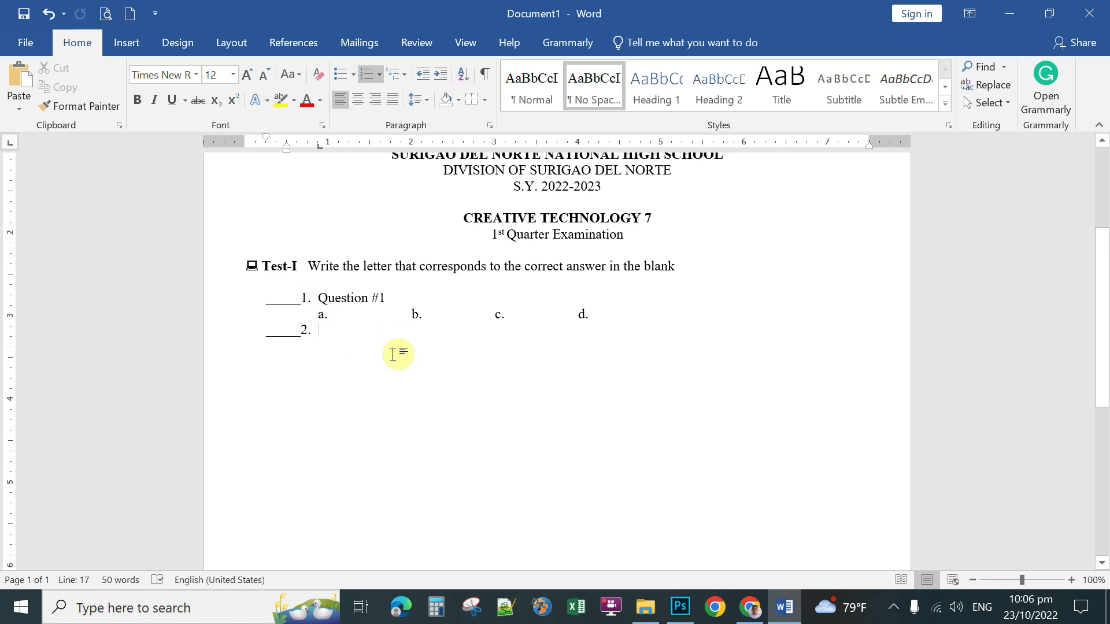
key(BackSpace)
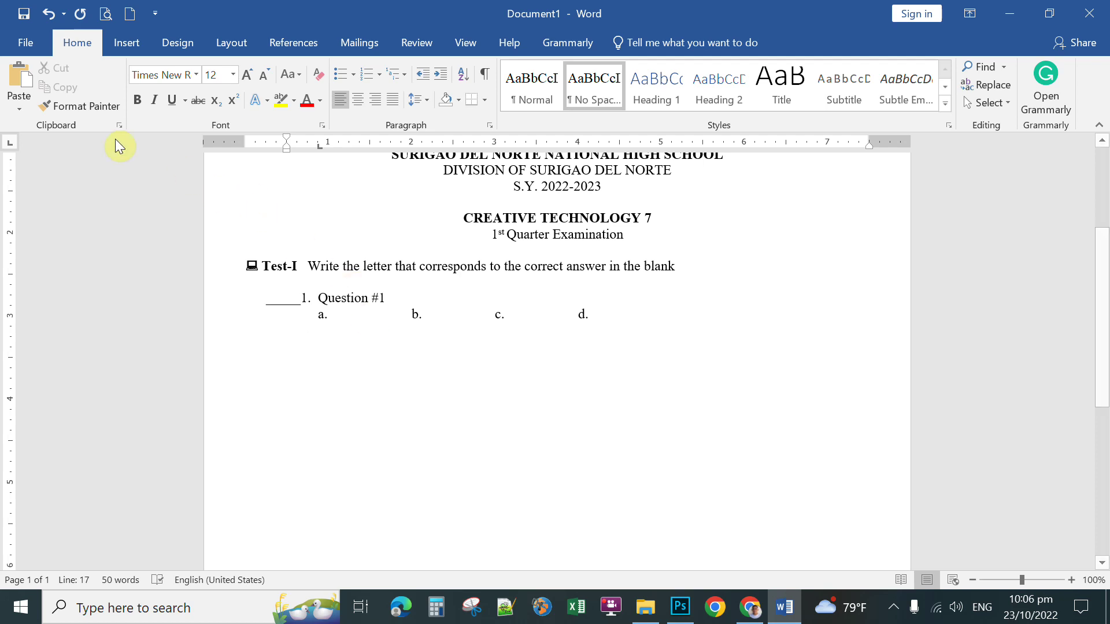
Paste the copied question block repeatedly until the numbered list reaches item 51.
click(25, 81)
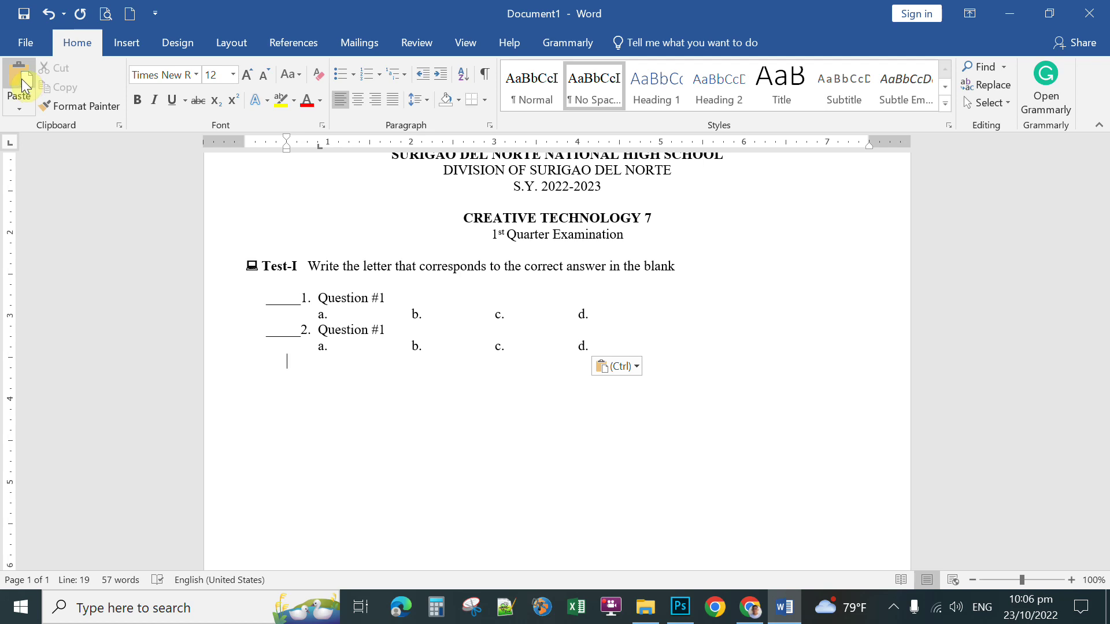
key(ctrl+v)
key(ctrl+v)
key(ctrl+v)
key(ctrl+v)
key(ctrl+v)
key(ctrl+v)
key(ctrl+v)
key(ctrl+v)
key(ctrl+v)
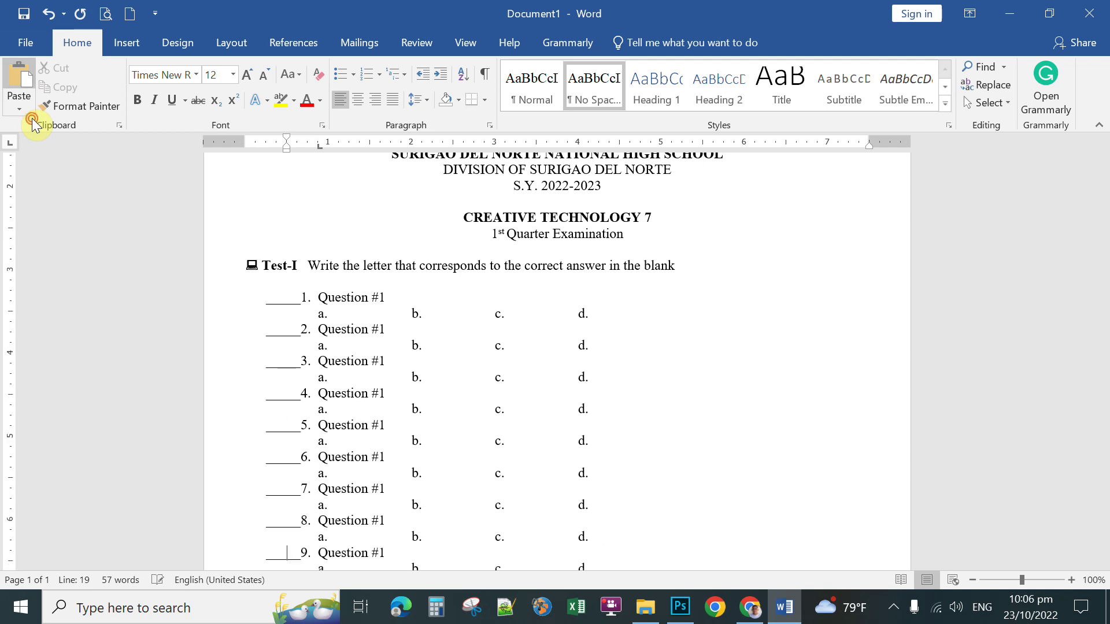
key(ctrl+v)
key(ctrl+v)
key(ctrl+v)
key(ctrl+v)
key(ctrl+v)
key(ctrl+v)
key(ctrl+v)
key(ctrl+v)
key(ctrl+v)
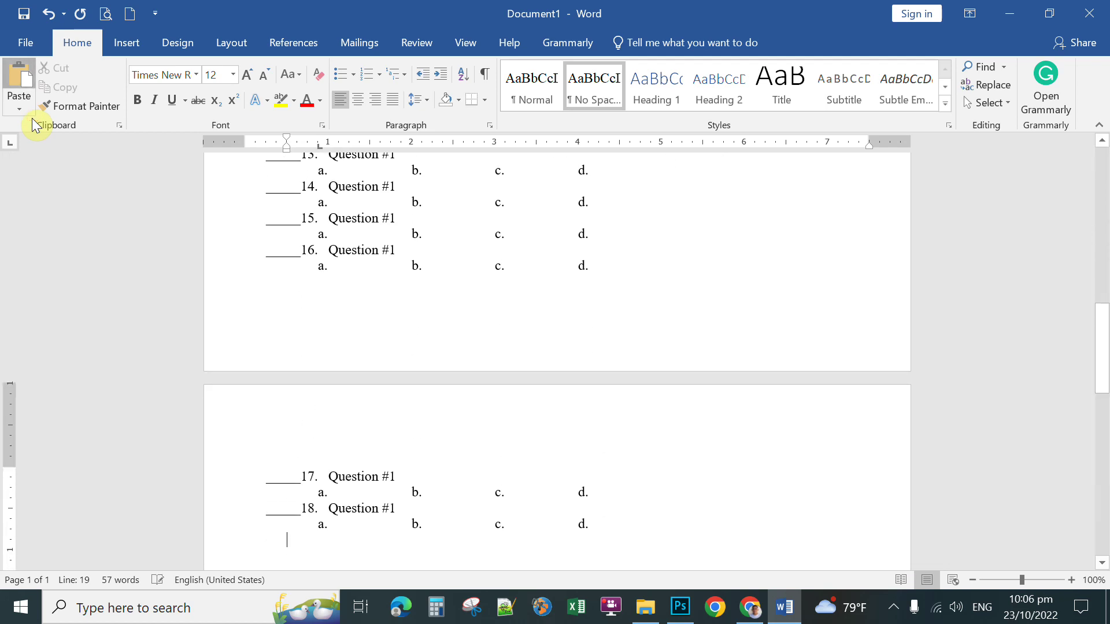
key(ctrl+v)
key(ctrl+v)
key(ctrl+v)
key(ctrl+v)
key(ctrl+v)
key(ctrl+v)
key(ctrl+v)
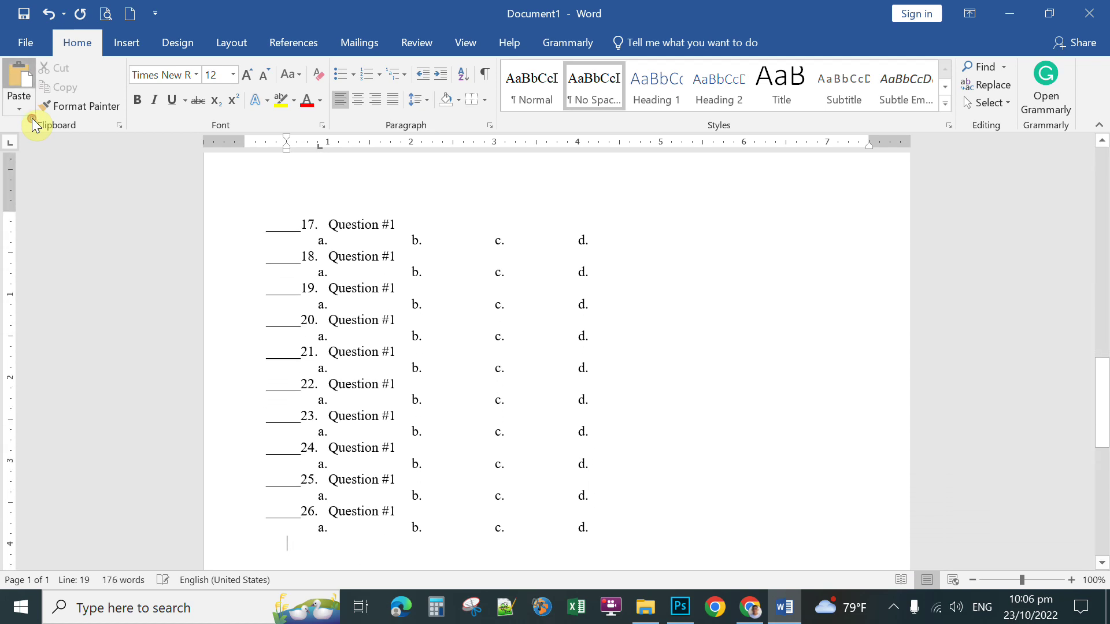
key(ctrl+v)
key(ctrl+v)
key(ctrl+v)
key(ctrl+v)
key(ctrl+v)
key(ctrl+v)
key(ctrl+v)
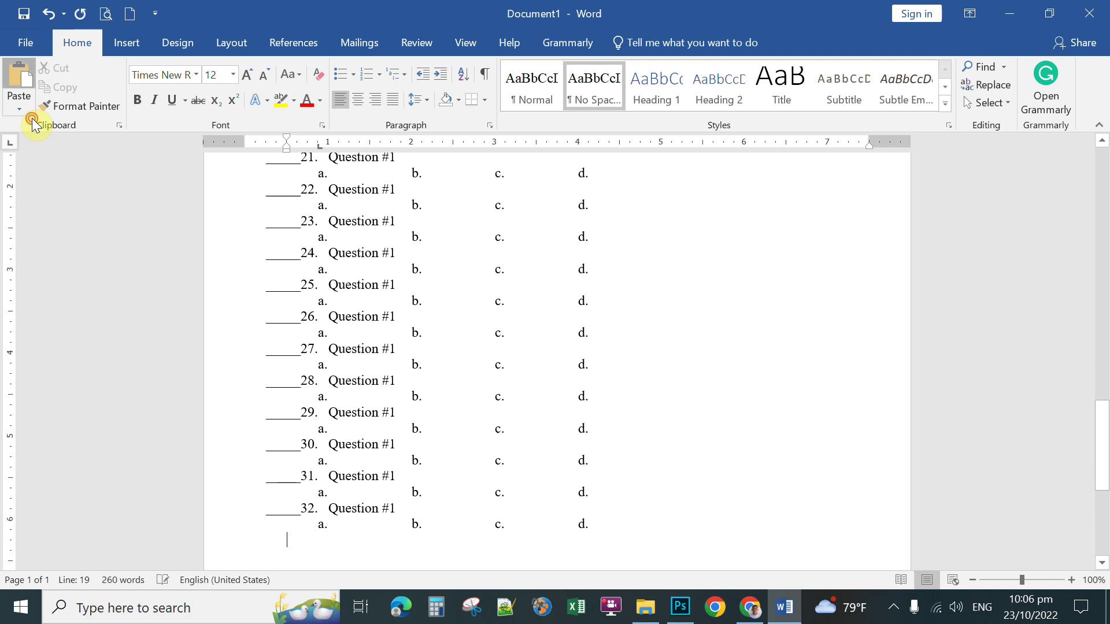
key(ctrl+v)
key(ctrl+v)
key(ctrl+v)
key(ctrl+v)
key(ctrl+v)
key(ctrl+v)
key(ctrl+v)
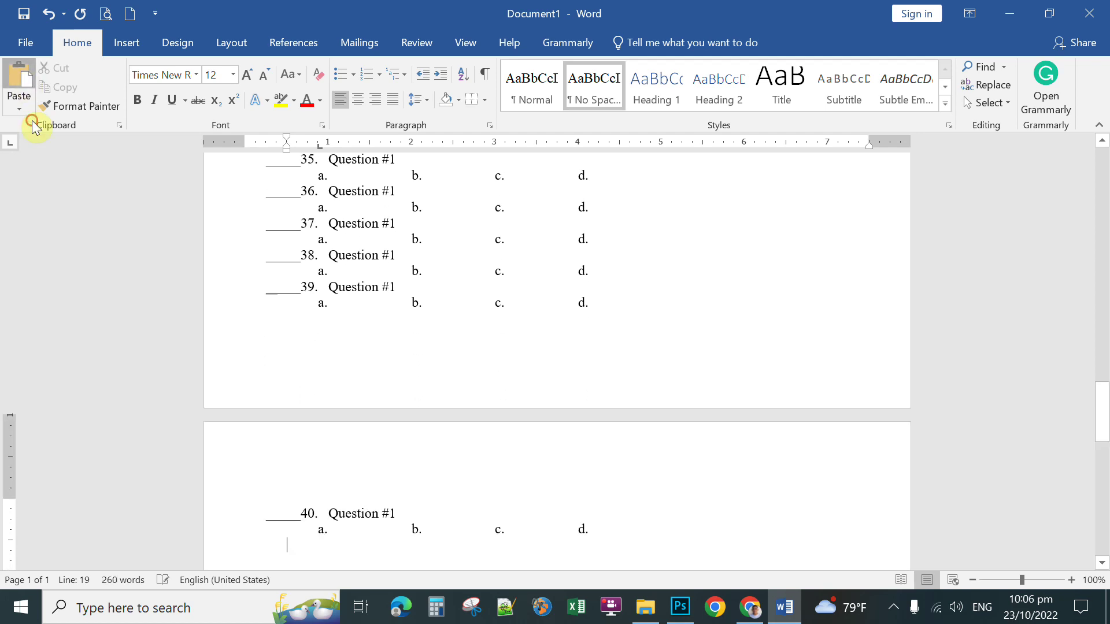
key(ctrl+v)
key(ctrl+v)
key(ctrl+v)
key(ctrl+v)
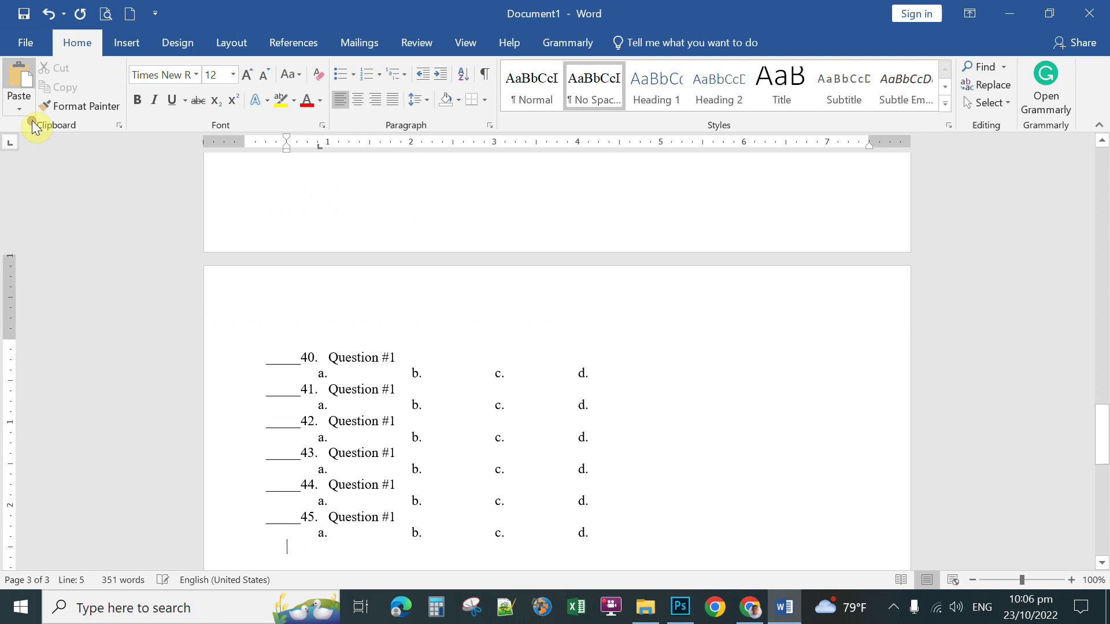
key(ctrl+v)
key(ctrl+v)
key(ctrl+v)
key(ctrl+v)
key(ctrl+v)
key(ctrl+v)
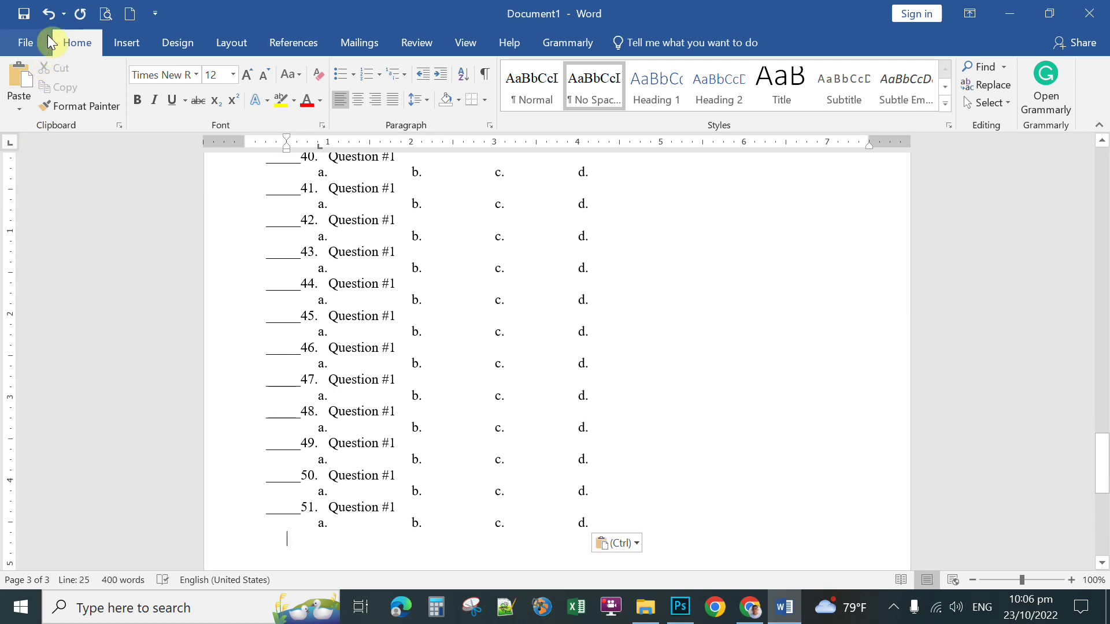
Undo the last paste so the exam ends at question 50, then scroll back to the top.
click(51, 18)
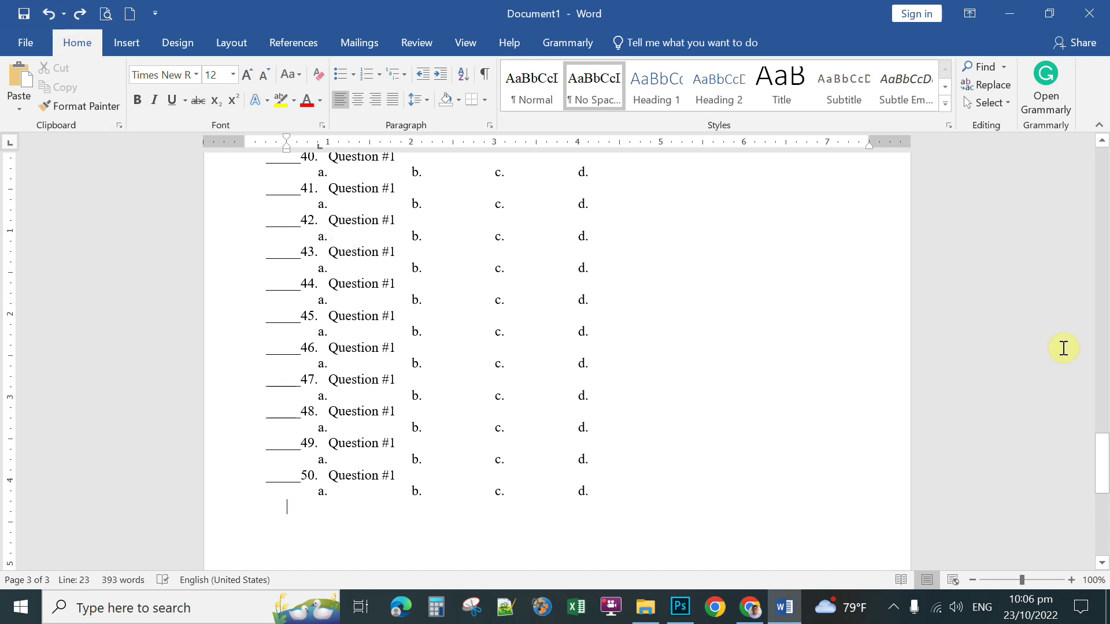
drag(1106, 457, 1105, 194)
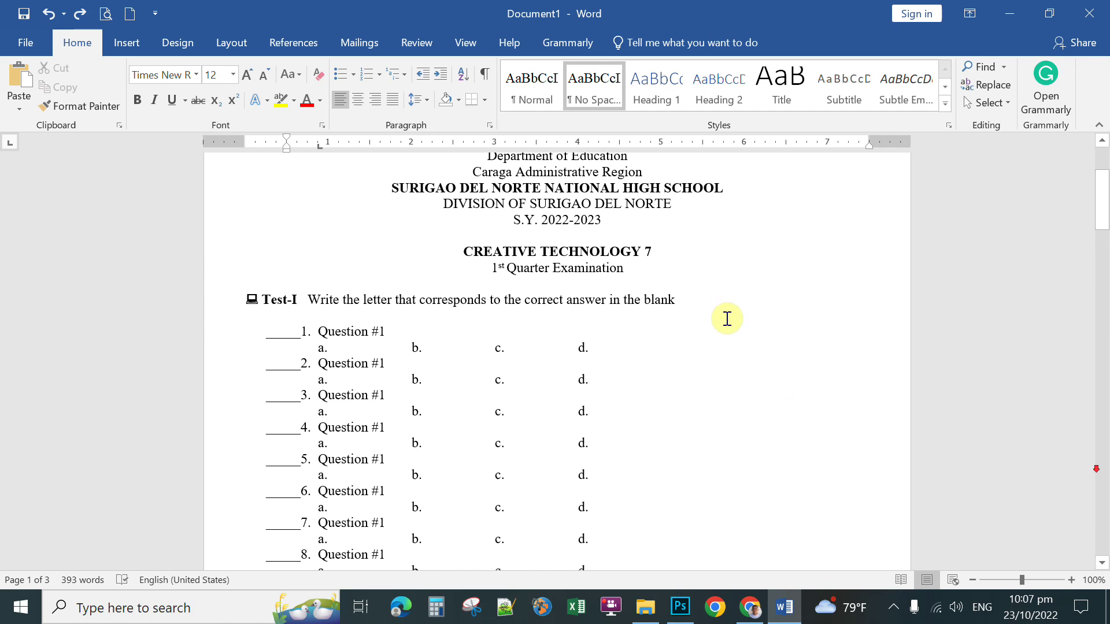
scroll(726, 319, down, 2)
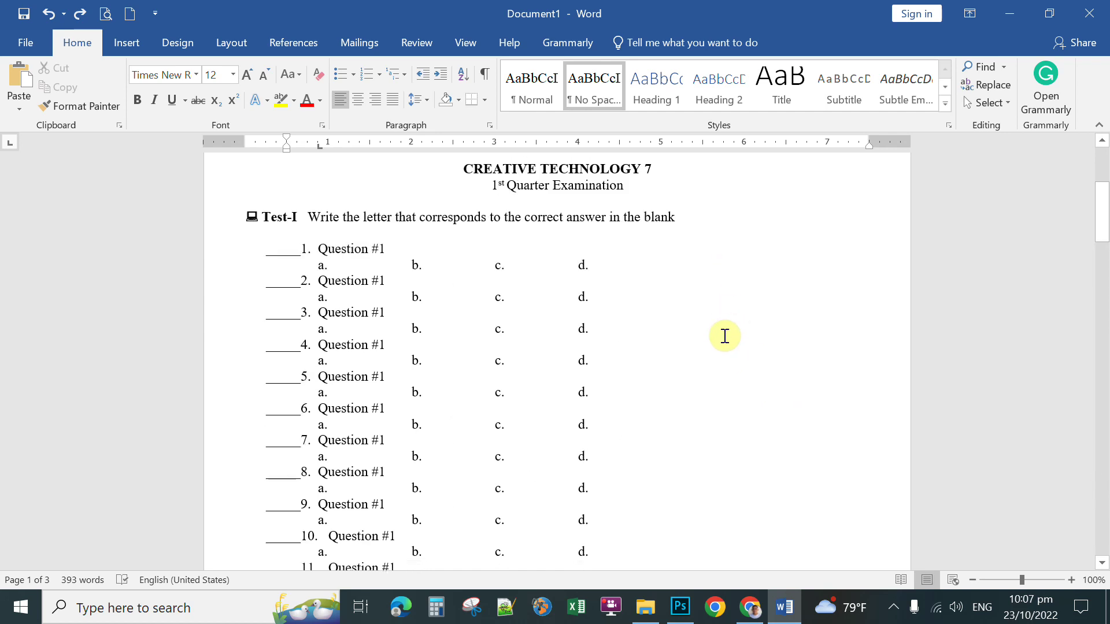